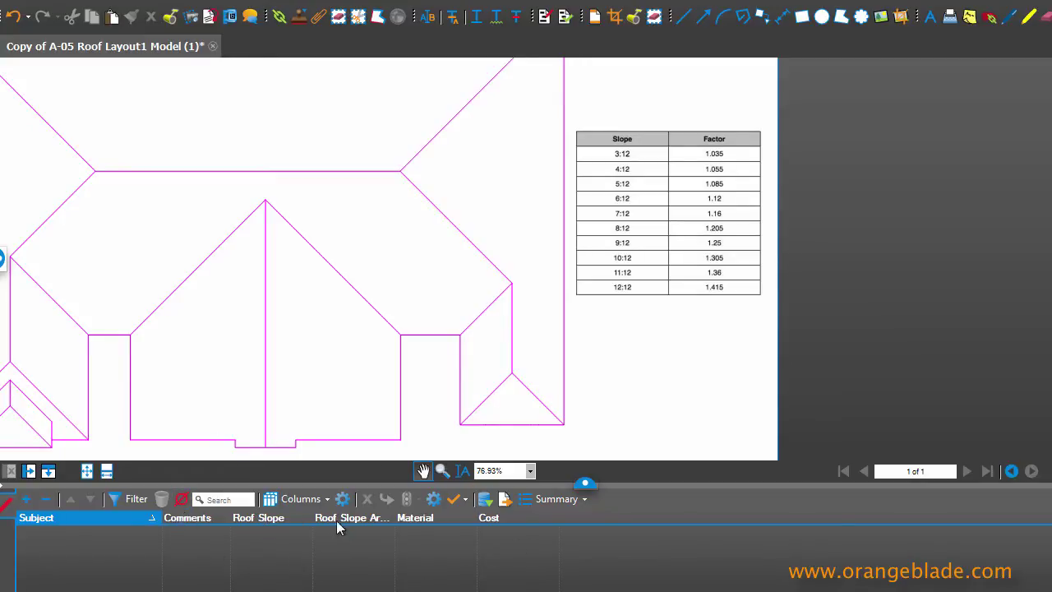
Widen the Roof Slope Area - Subtotal column and outline the right half of the front gable roof as an area measurement.
left_click_drag(396, 518, 460, 516)
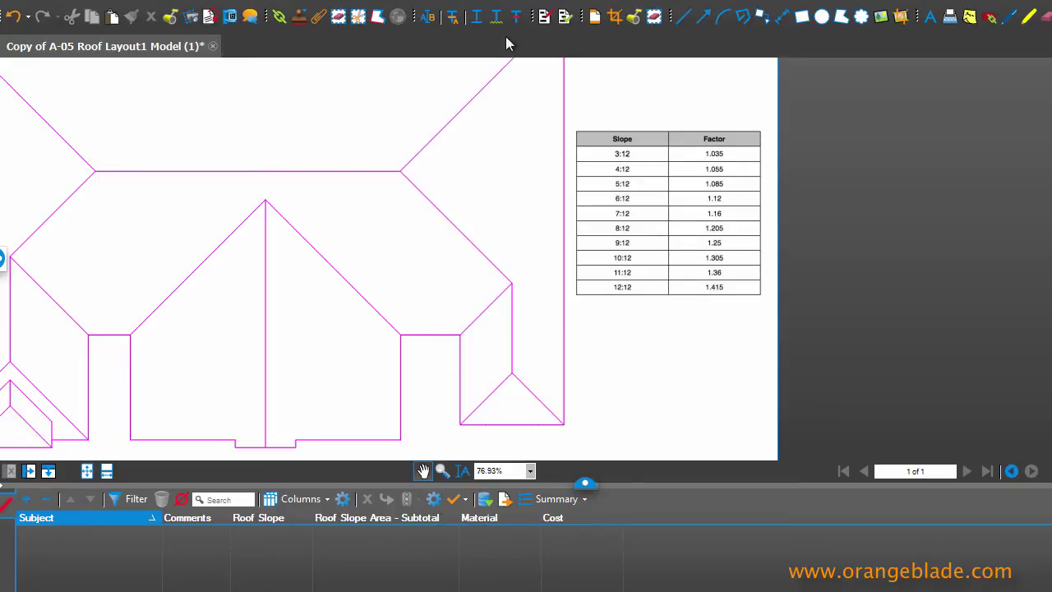
left_click(518, 15)
left_click(266, 200)
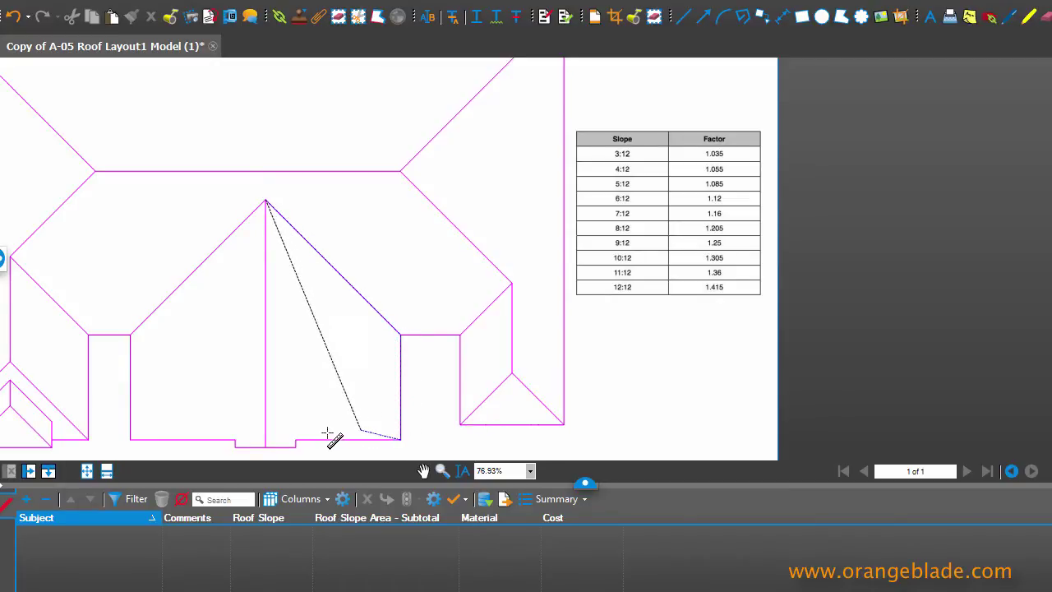
scroll(298, 444, "down", 2)
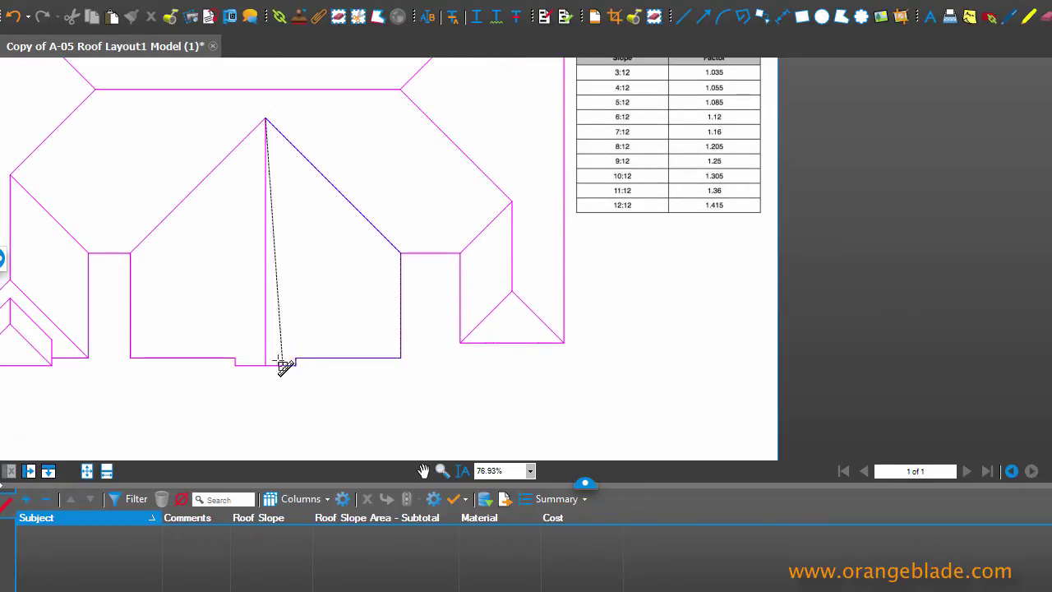
double_click(265, 364)
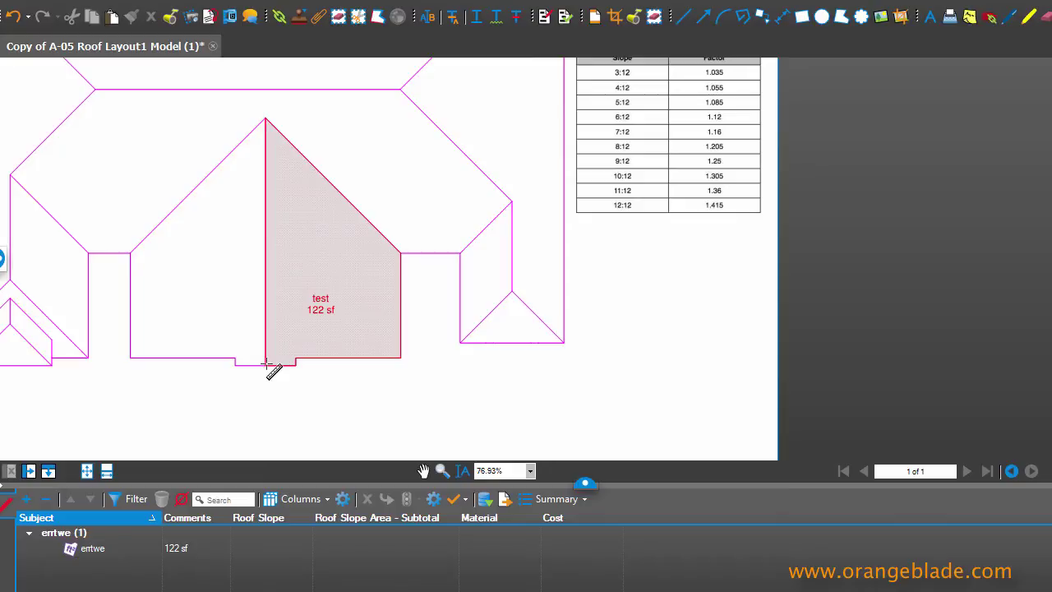
Set the new area measurement's Roof Slope to 4:12 and its Material to Asphalt Shingle.
double_click(301, 534)
double_click(144, 534)
left_click(258, 548)
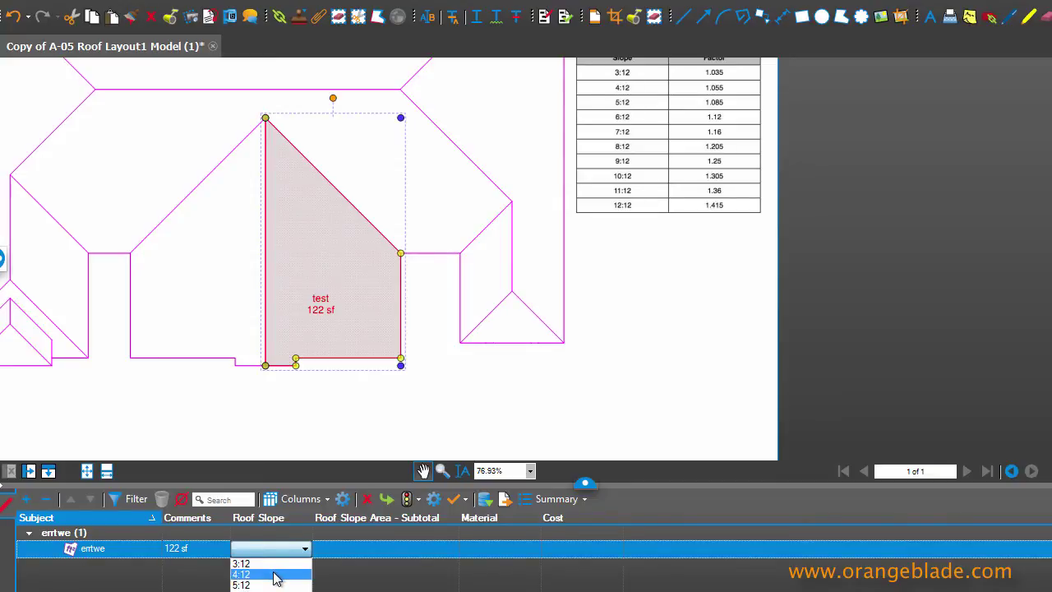
left_click(273, 574)
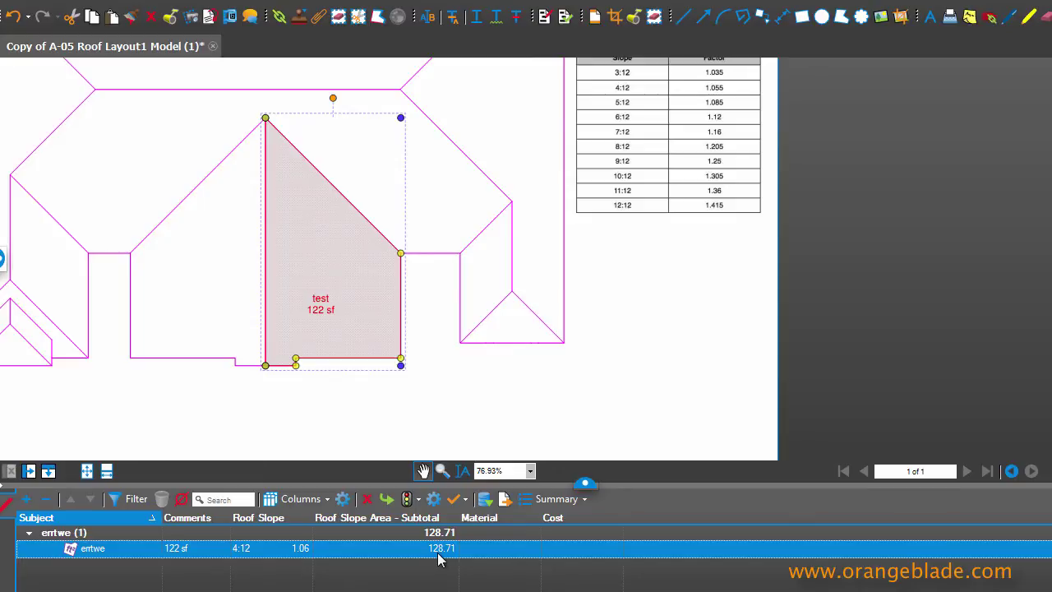
left_click(523, 555)
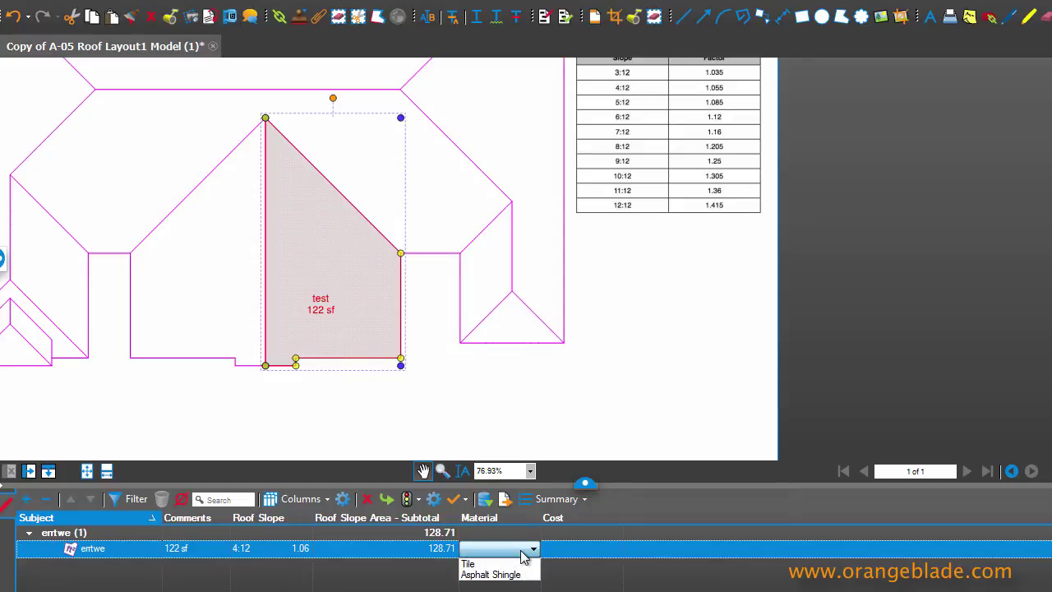
left_click(515, 574)
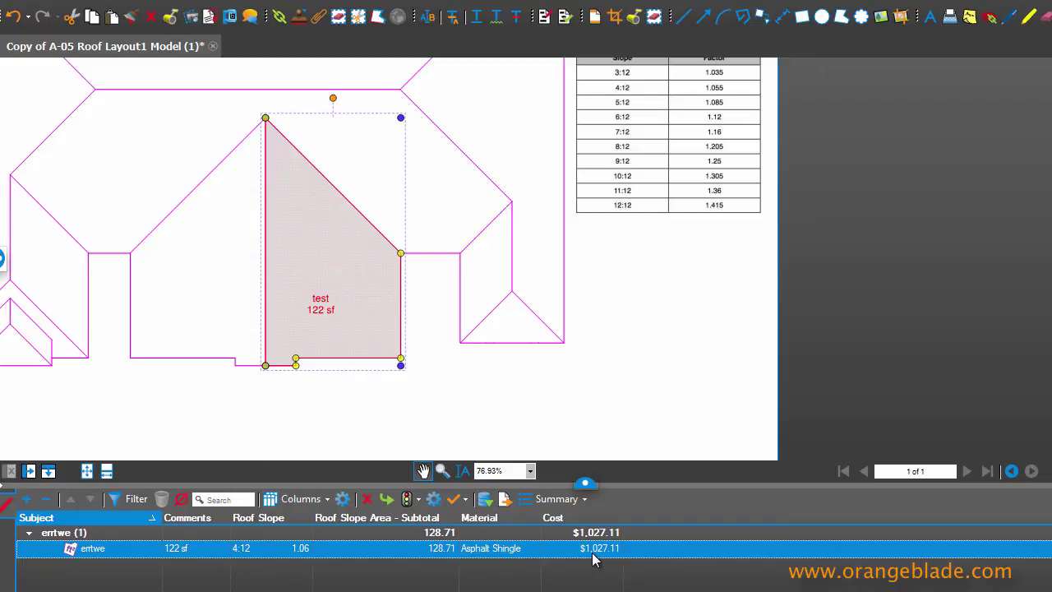
Examine the choice items and slope factors defined in the Roof Slope custom column, leaving them unedited.
left_click(341, 501)
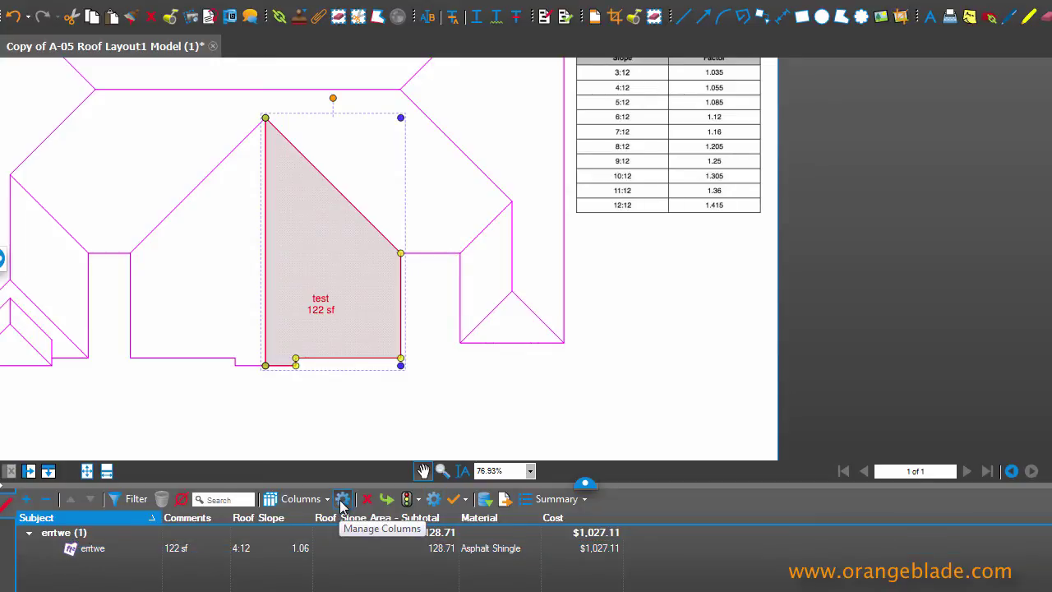
left_click(512, 147)
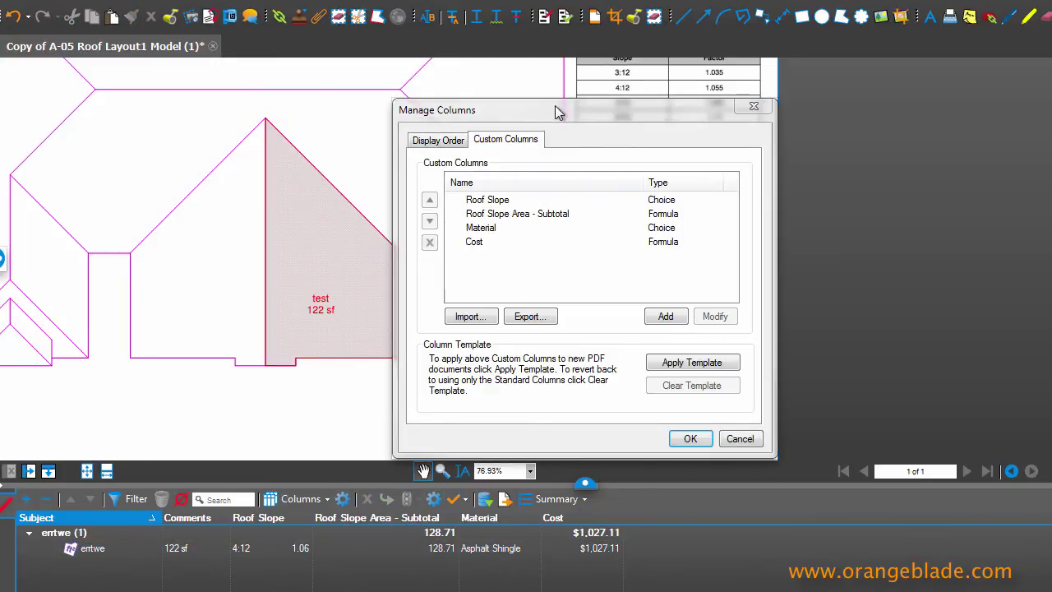
left_click_drag(556, 110, 421, 85)
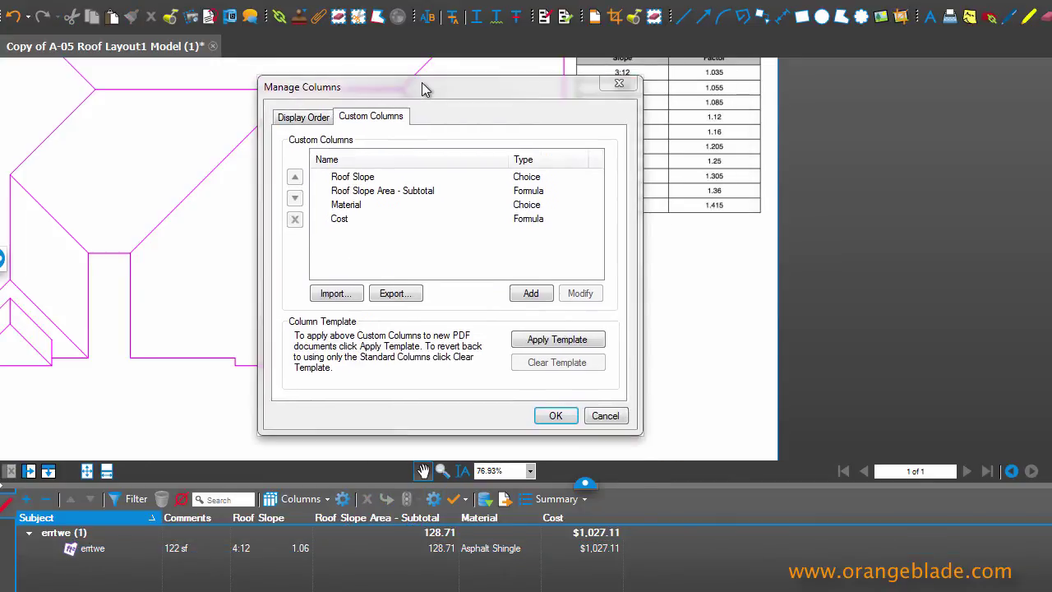
double_click(359, 181)
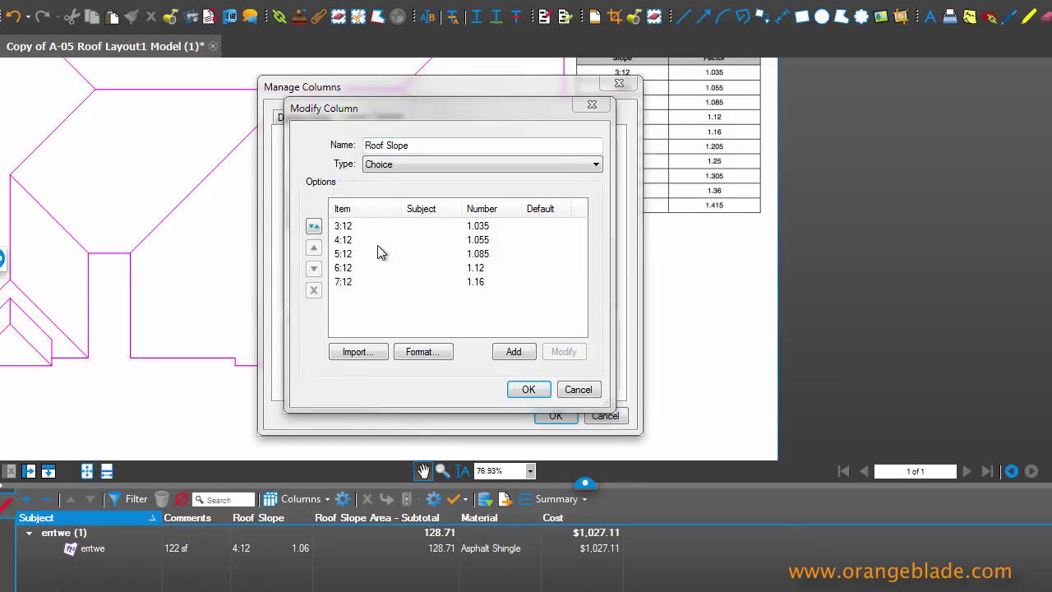
left_click(355, 227)
left_click(358, 253)
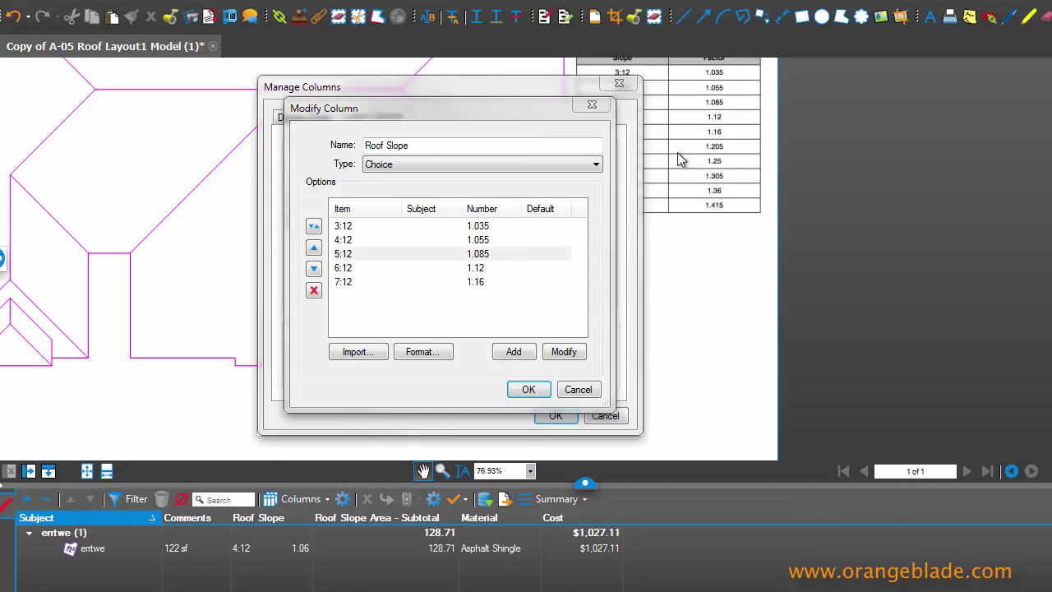
left_click(591, 105)
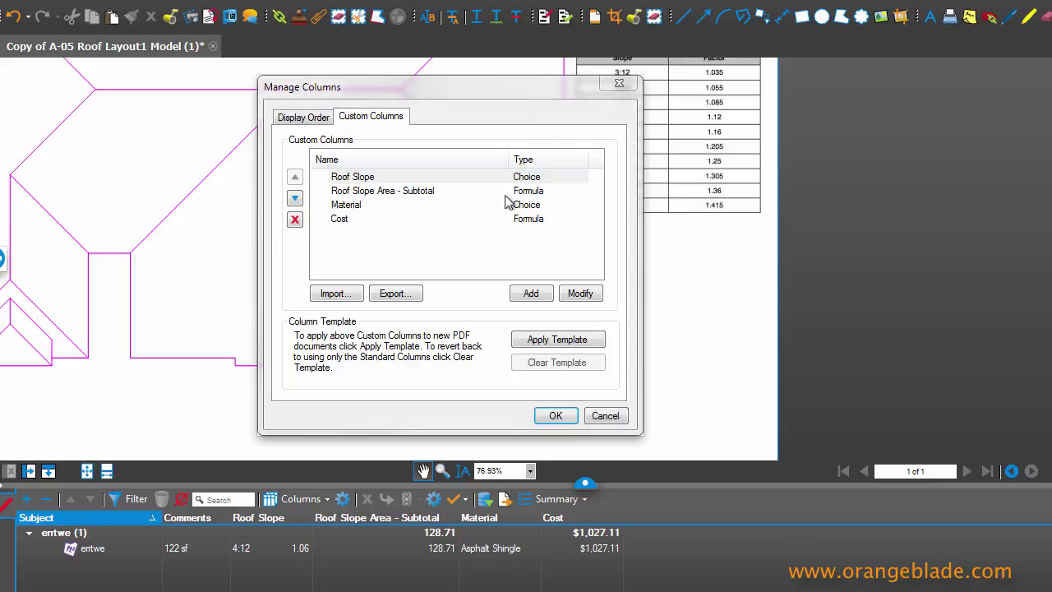
Review the formula and number format of the Roof Slope Area - Subtotal custom column.
left_click(392, 194)
double_click(392, 194)
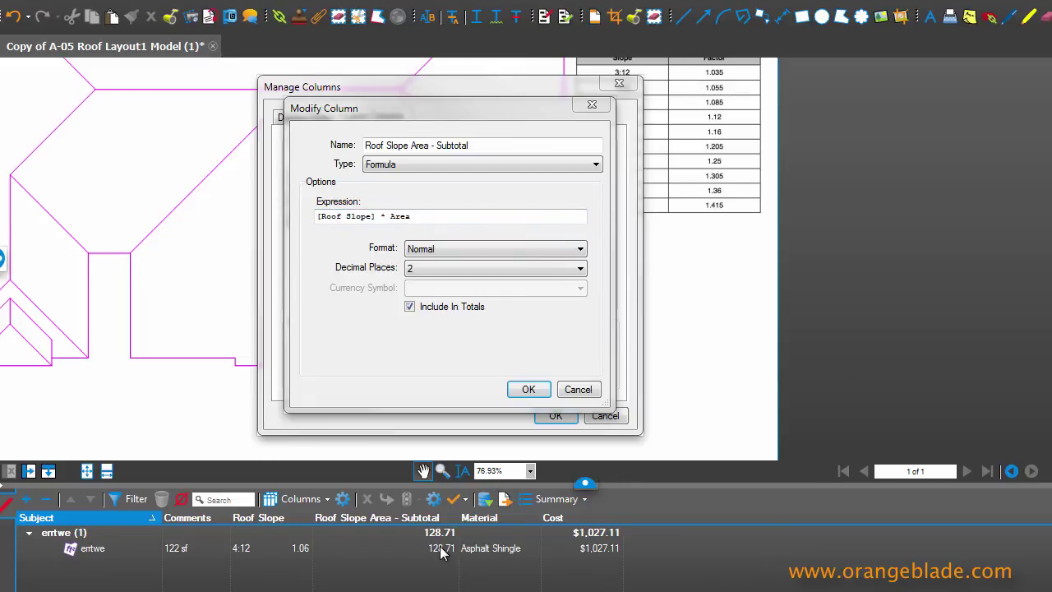
left_click(578, 390)
Review the choice items and unit prices defined in the Material custom column.
left_click(360, 206)
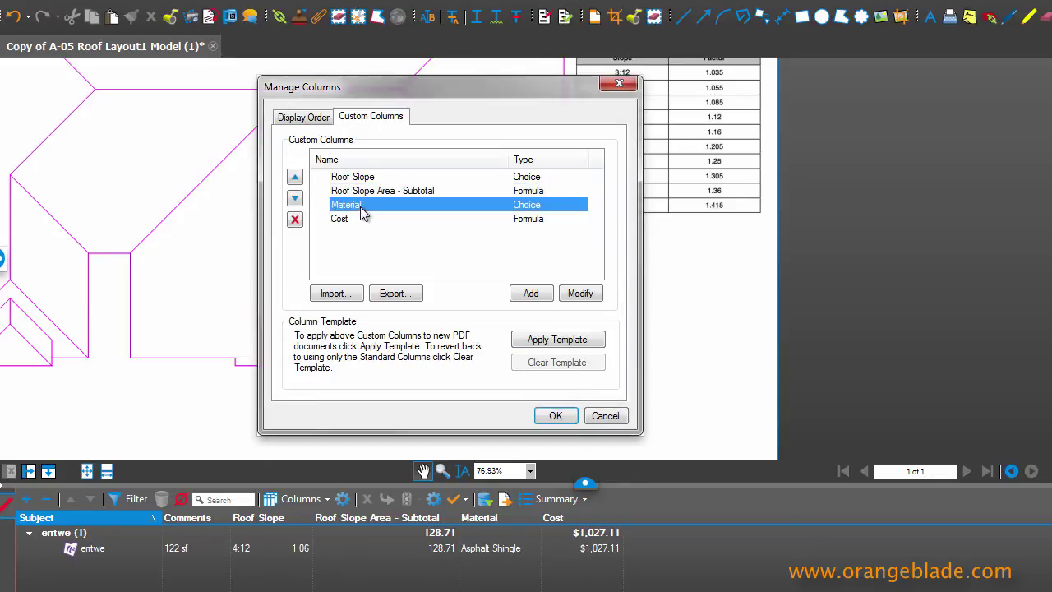
double_click(360, 207)
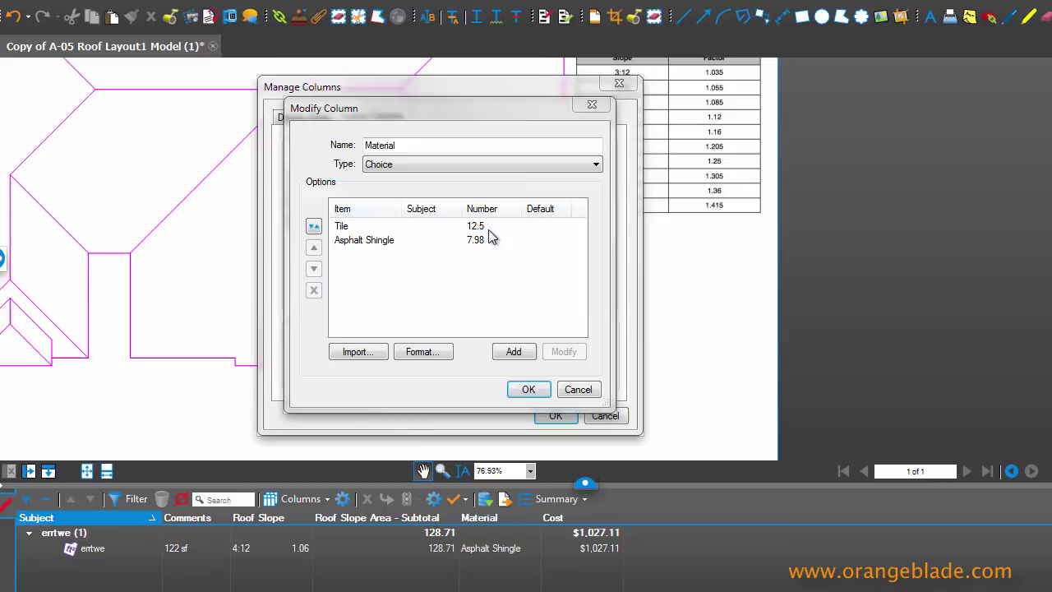
left_click(472, 243)
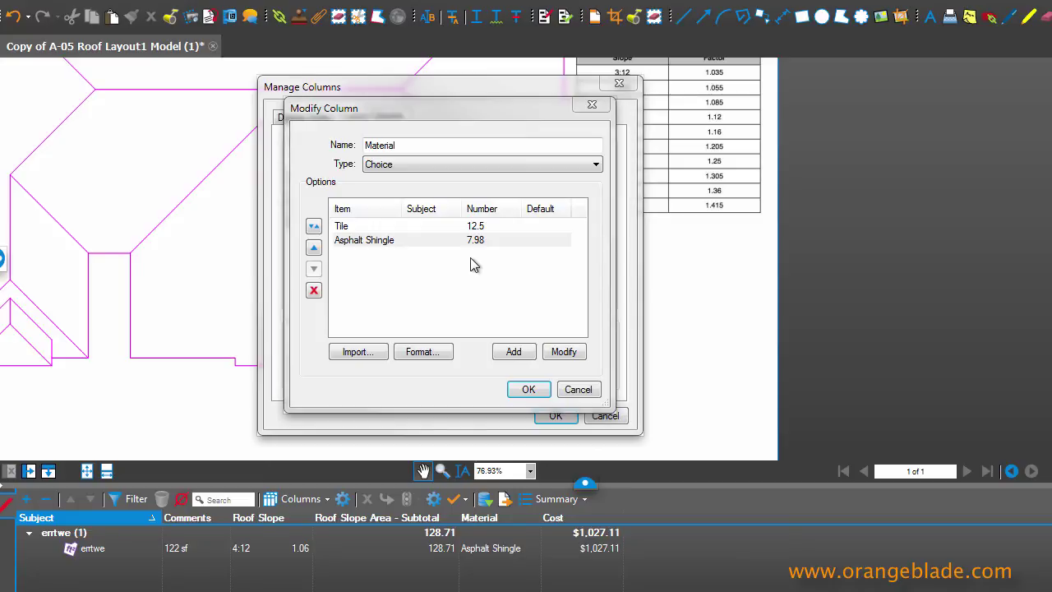
left_click_drag(453, 109, 284, 80)
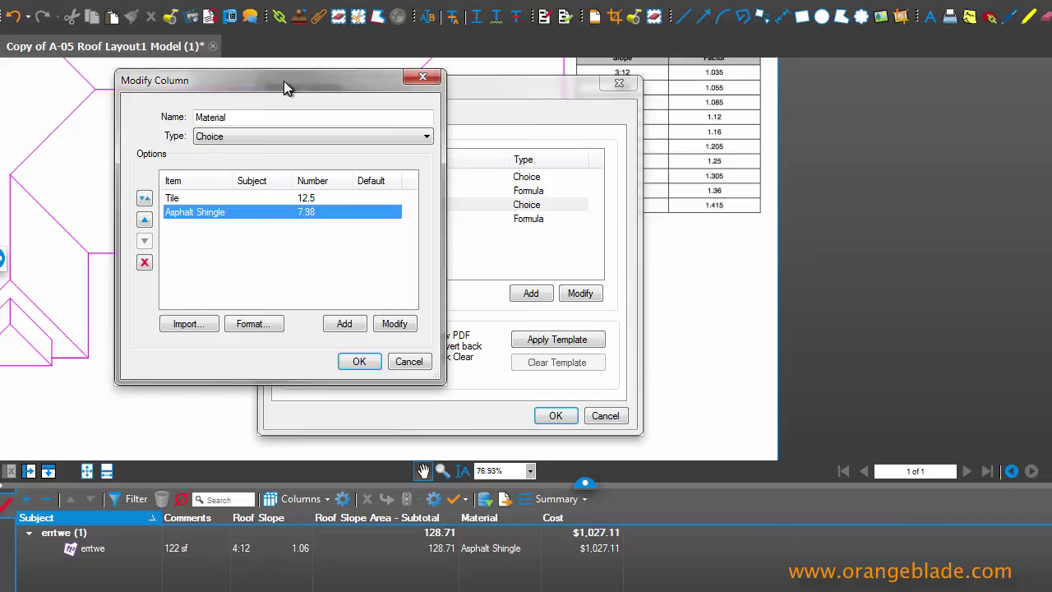
left_click(409, 362)
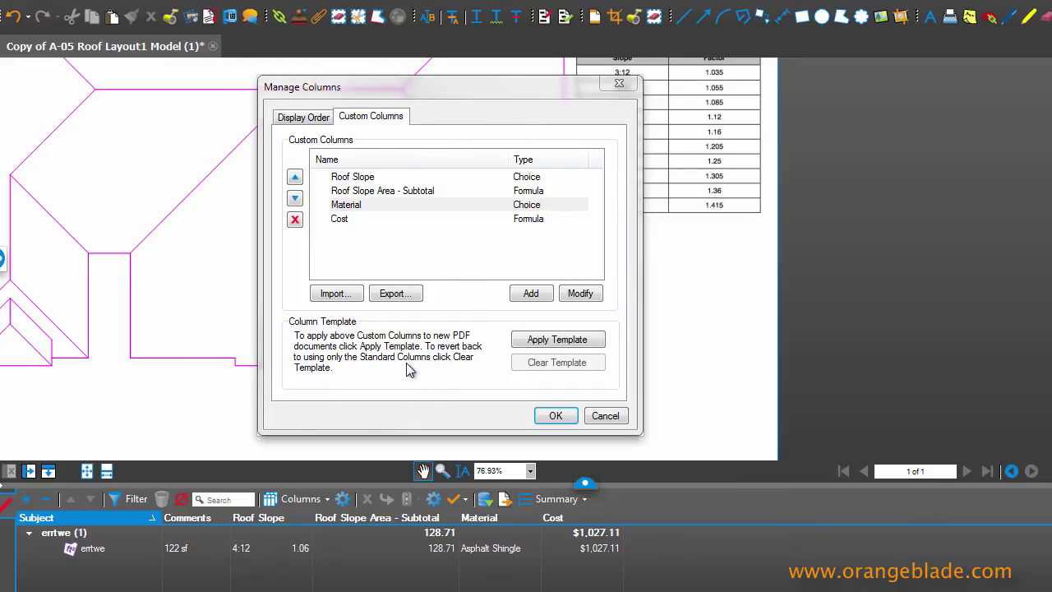
Review the Cost column's formula and currency settings, and leave the column management without changes.
double_click(340, 220)
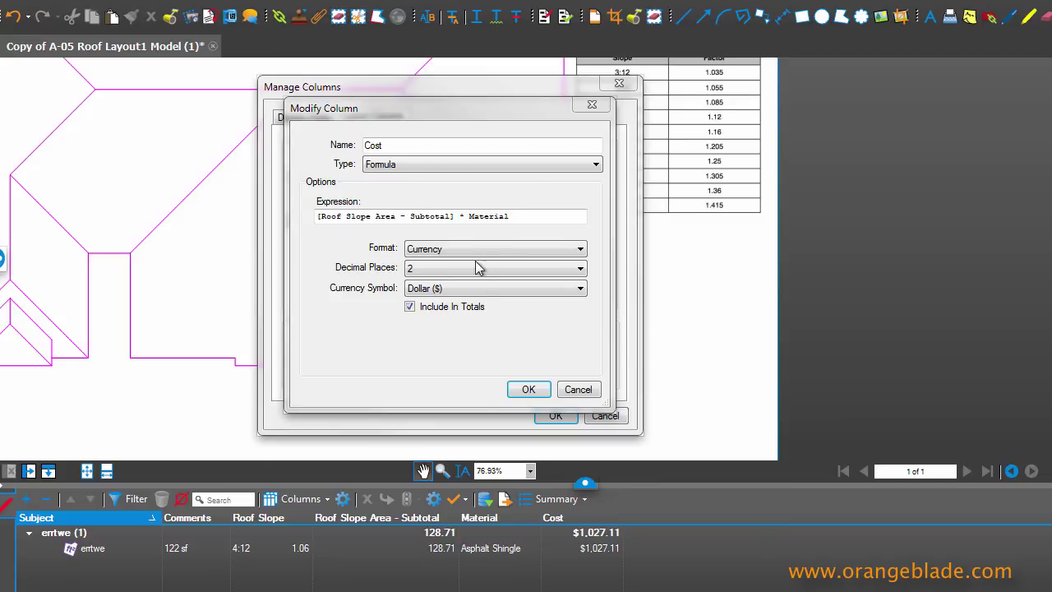
left_click(508, 216)
left_click(587, 392)
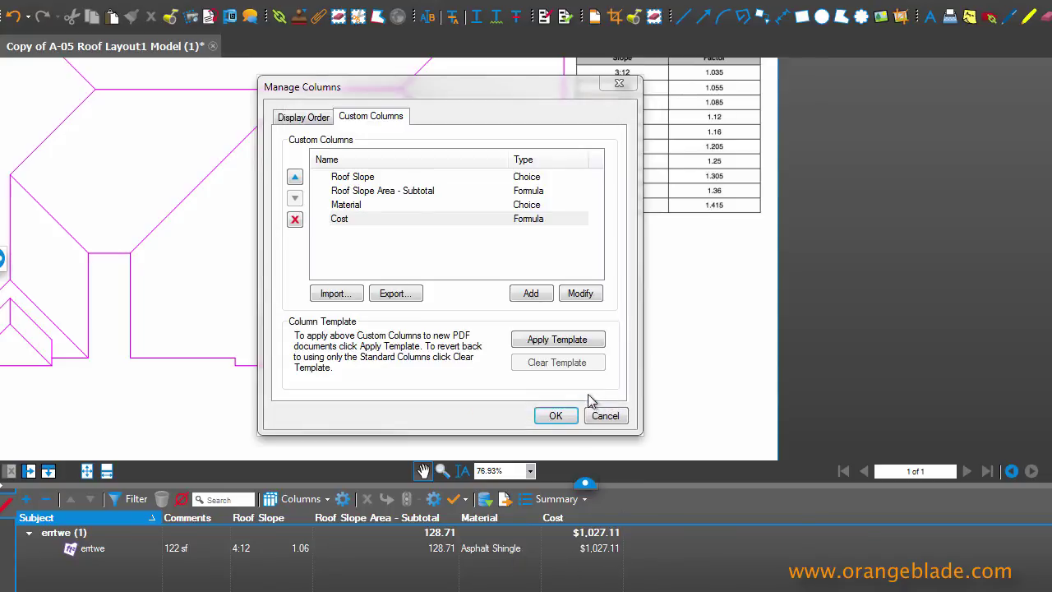
left_click(605, 415)
Outline the left half of the front gable roof as a second area measurement, following its corners from the peak to the ridge's lower end.
left_click_drag(482, 317, 508, 316)
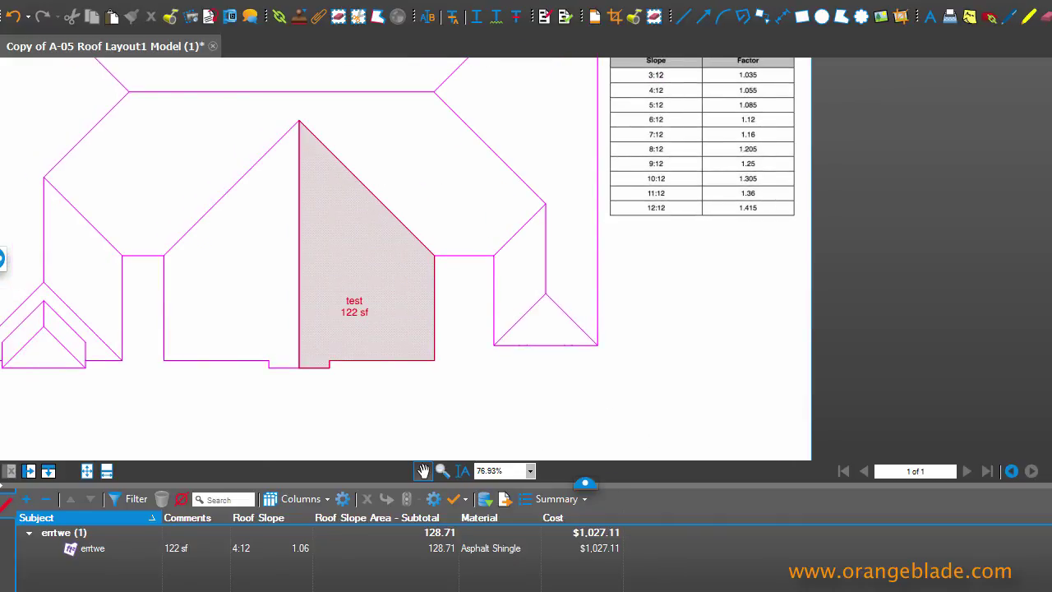
left_click(299, 122)
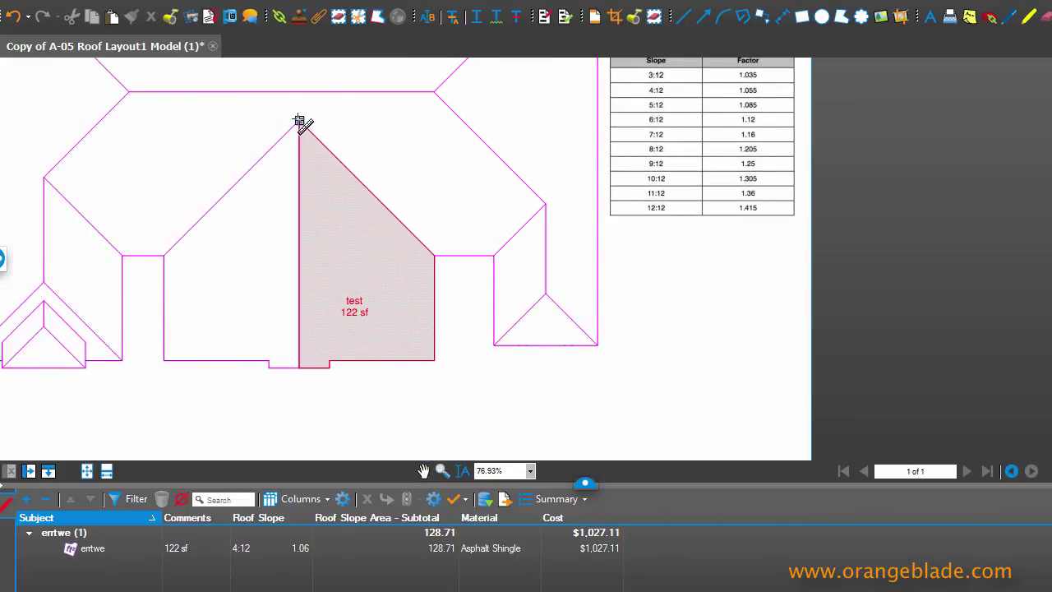
left_click(165, 257)
left_click(165, 360)
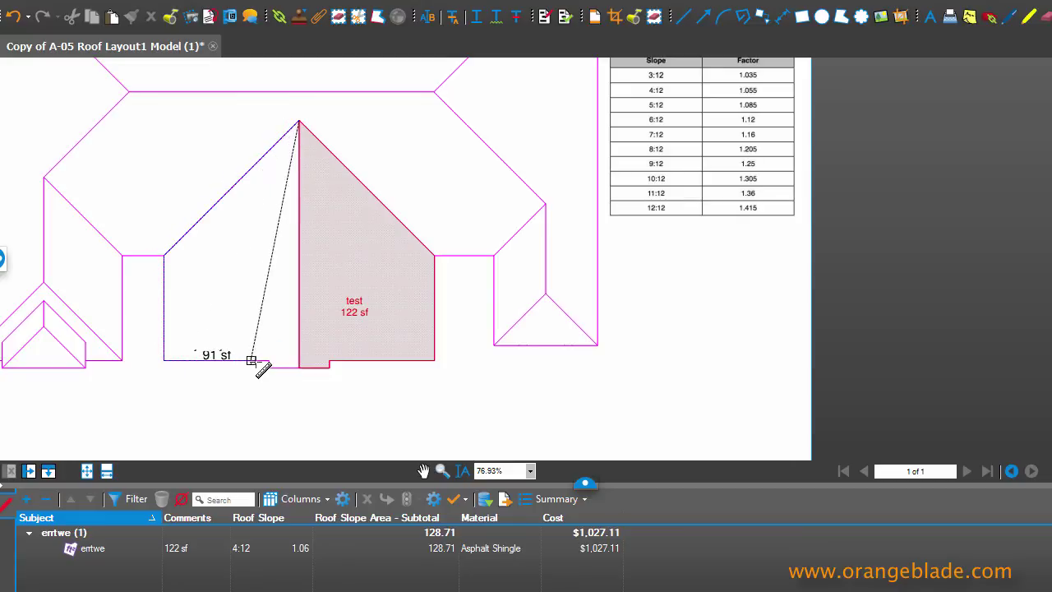
left_click(268, 360)
left_click(268, 367)
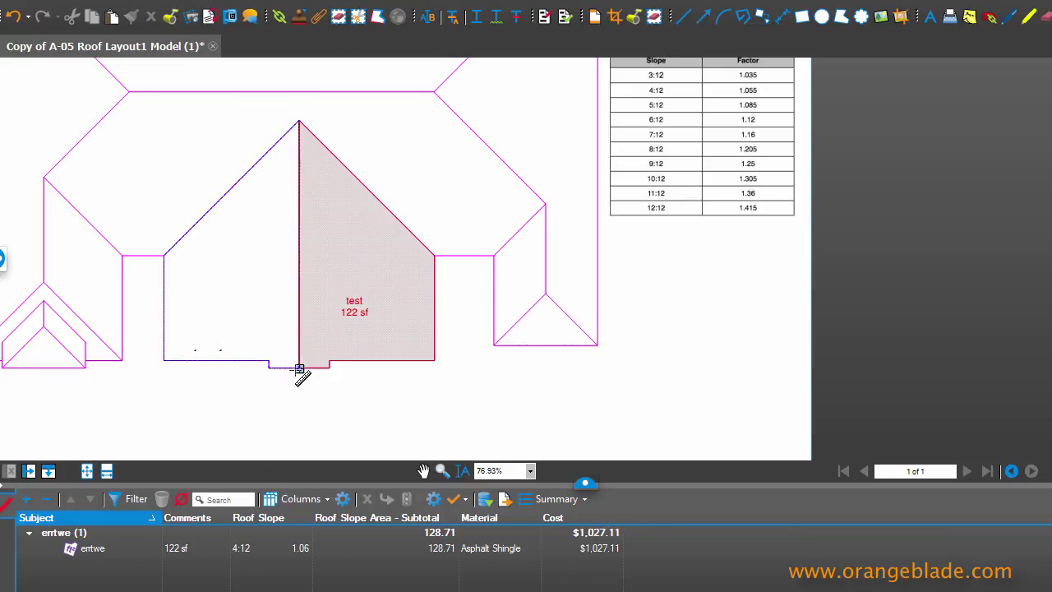
double_click(299, 367)
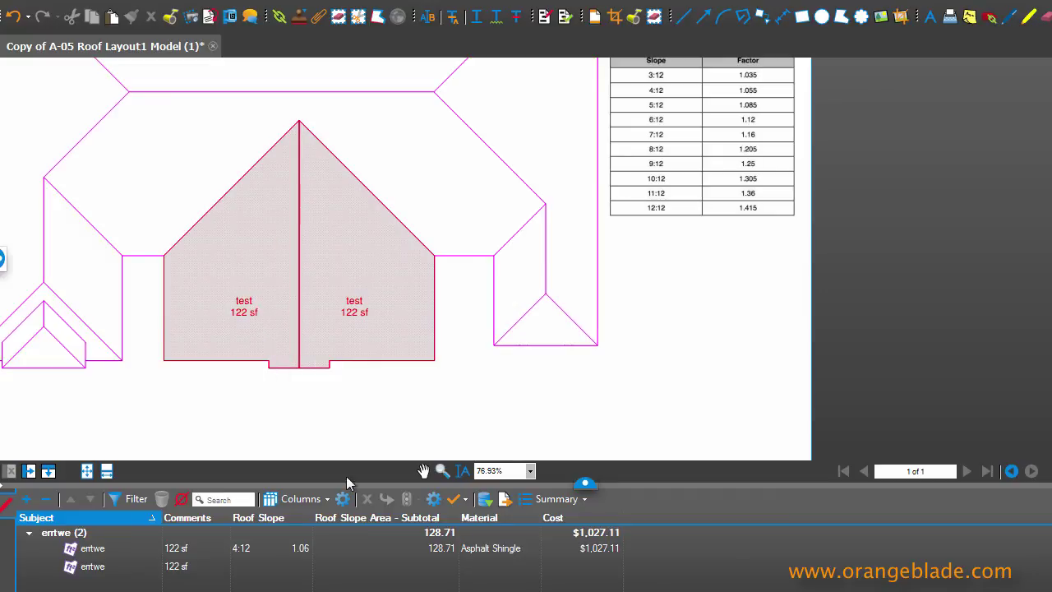
Set the second area measurement's Roof Slope to 3:12 and Material to Tile, and widen the Material column to show the unit prices.
left_click(279, 569)
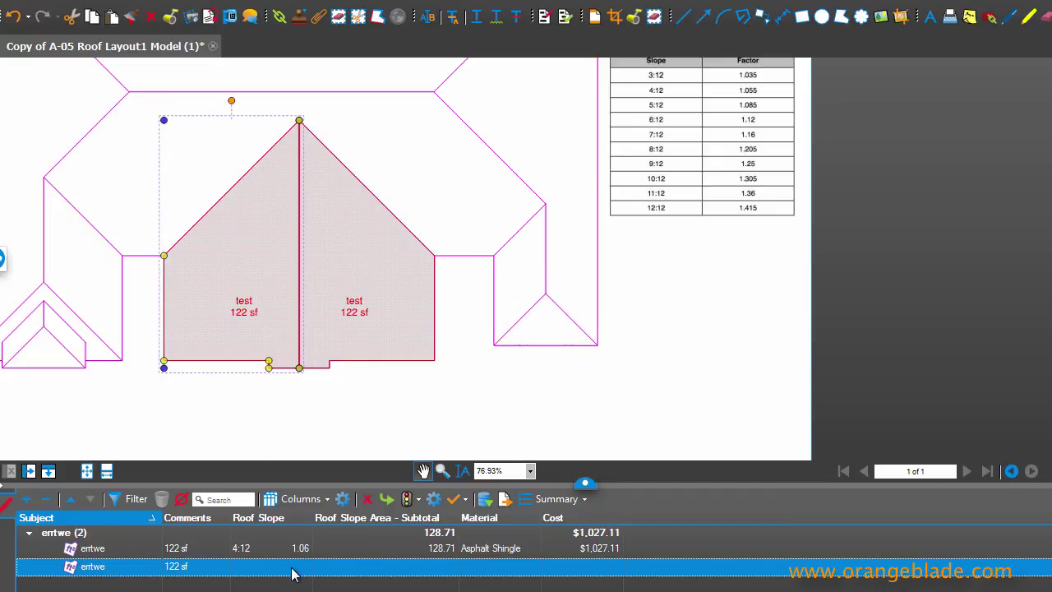
left_click(297, 568)
left_click(275, 582)
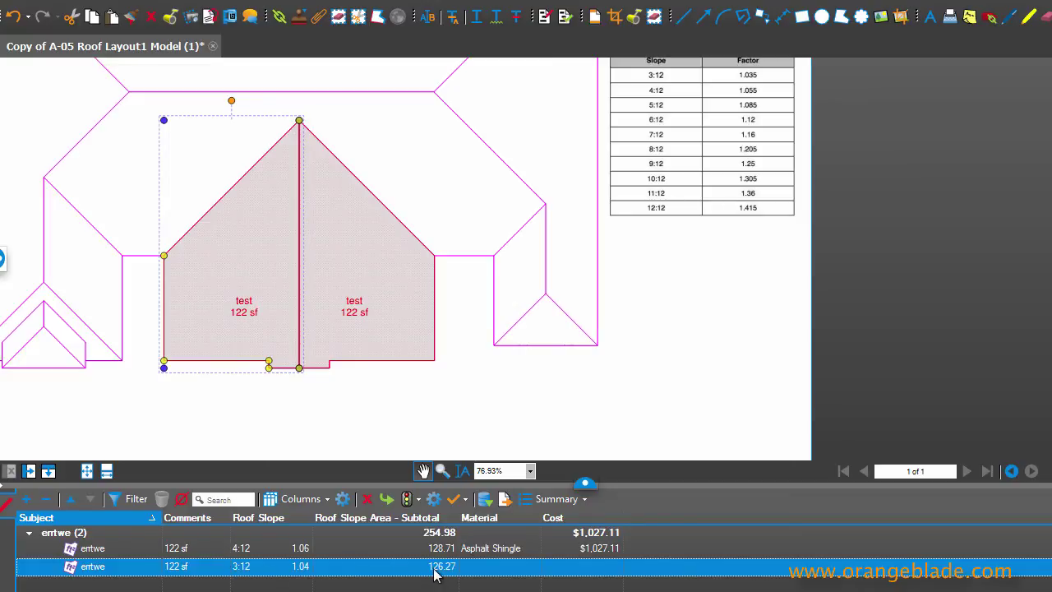
left_click(493, 569)
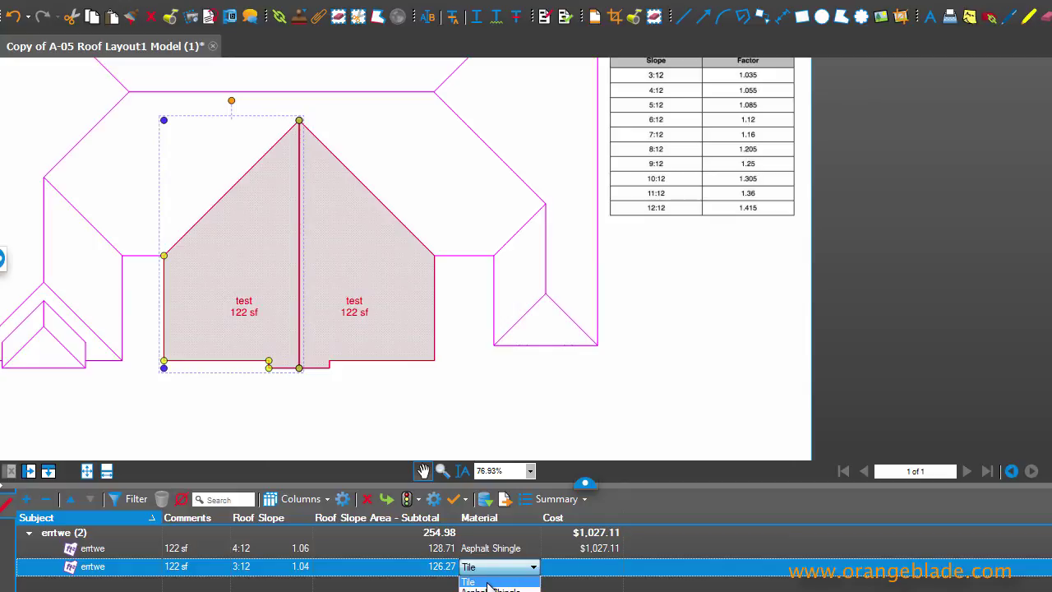
left_click(488, 583)
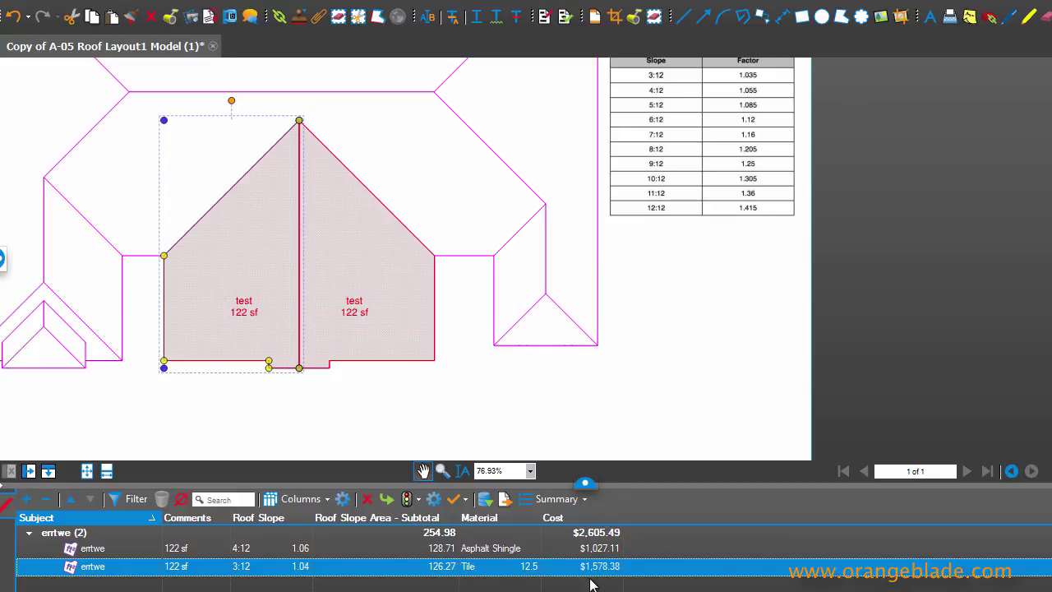
left_click_drag(541, 517, 583, 518)
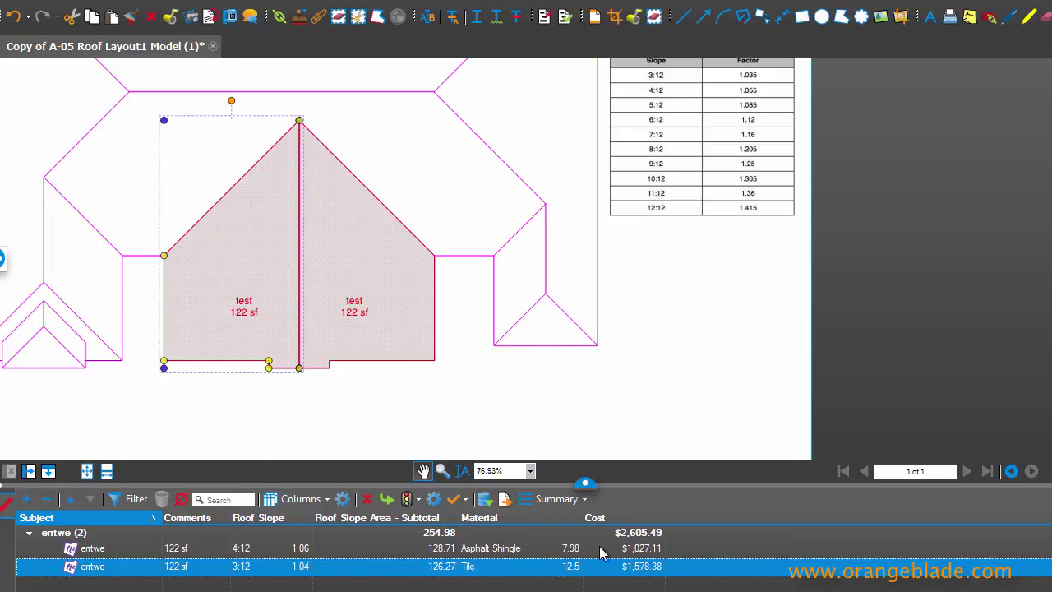